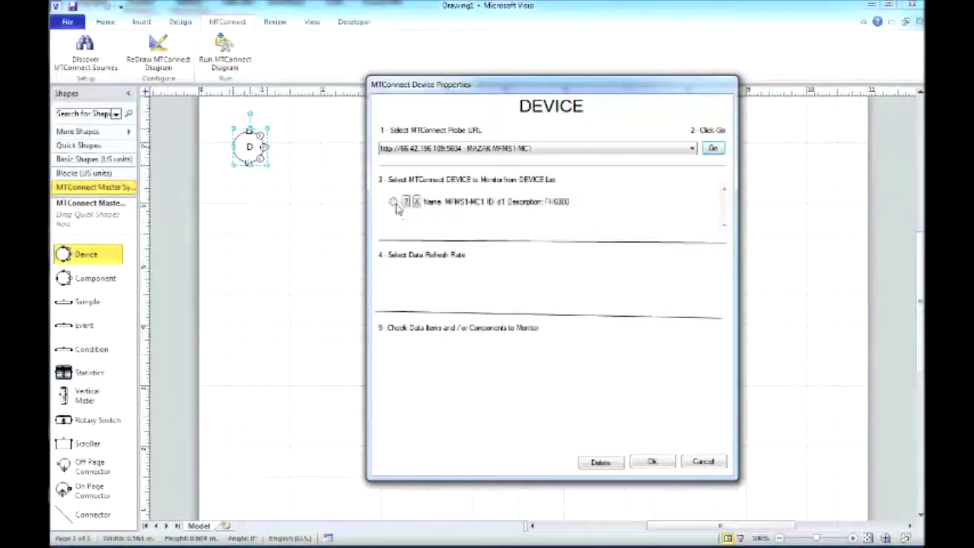
- Choose MFMS1-MC1 as the device to monitor and inspect its available datasets and XML definition
click(394, 204)
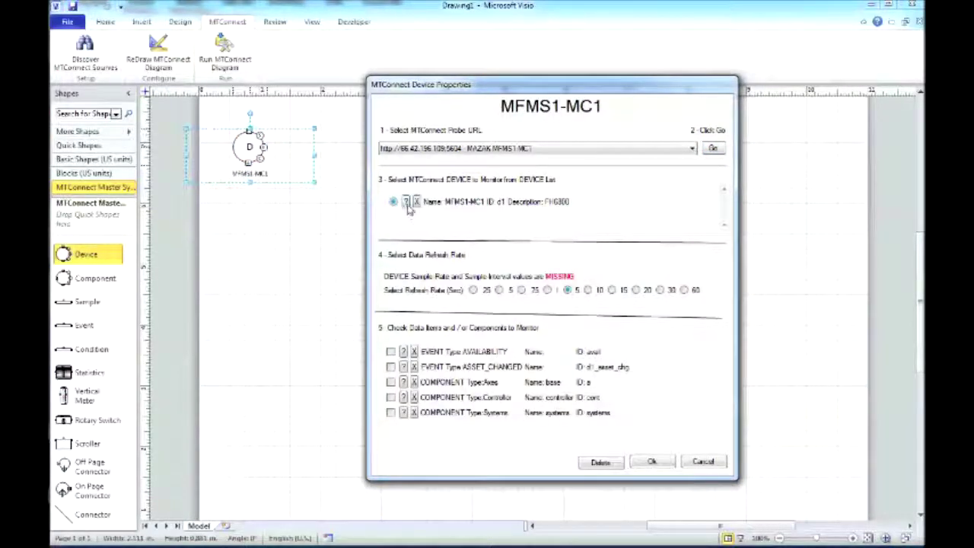
click(407, 202)
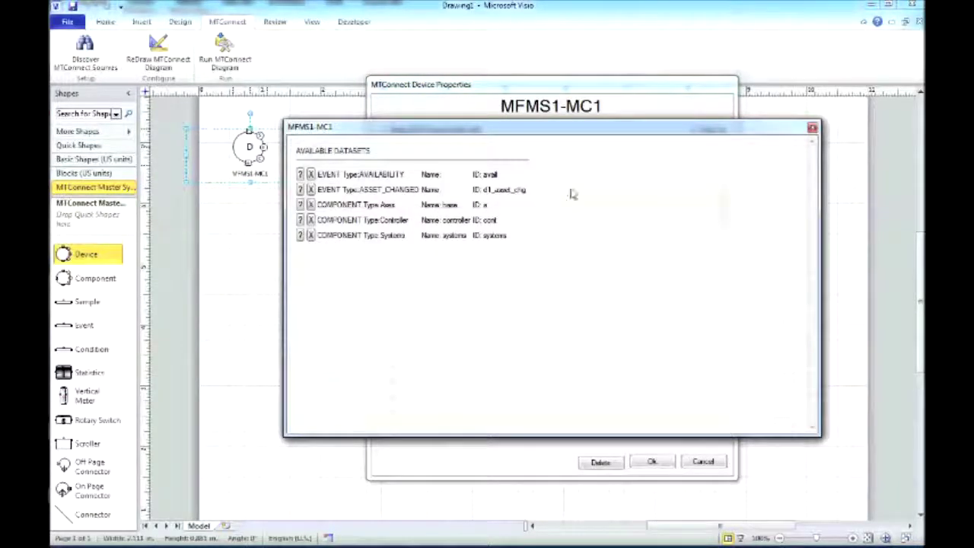
click(812, 128)
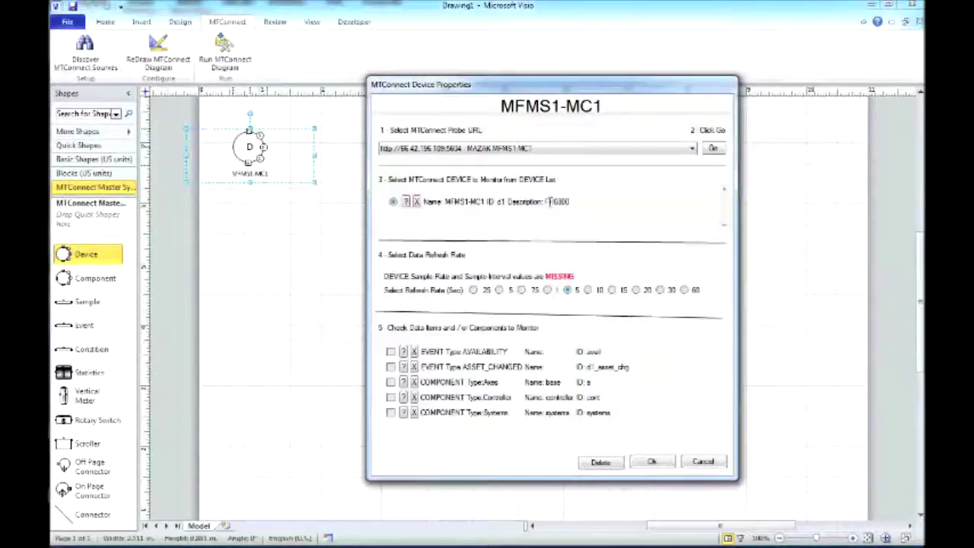
click(415, 201)
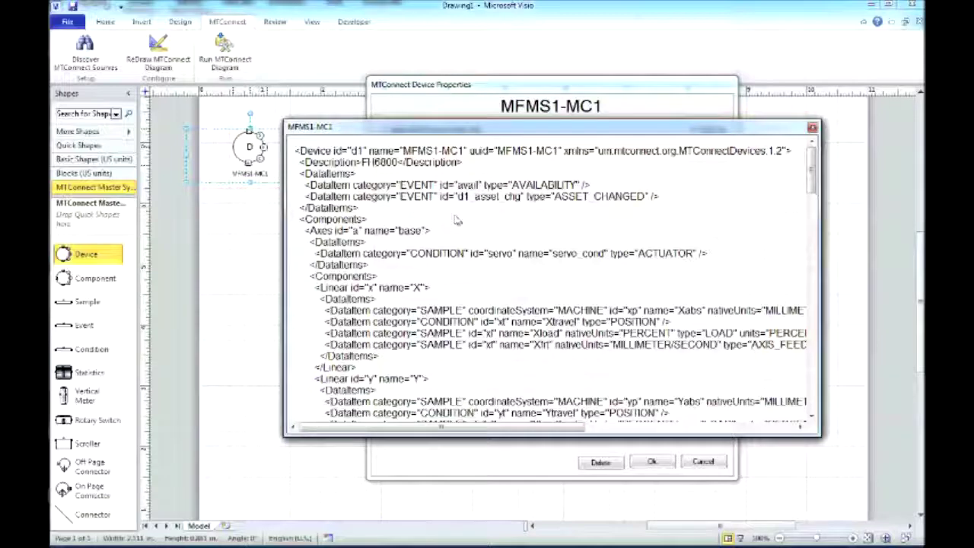
click(812, 128)
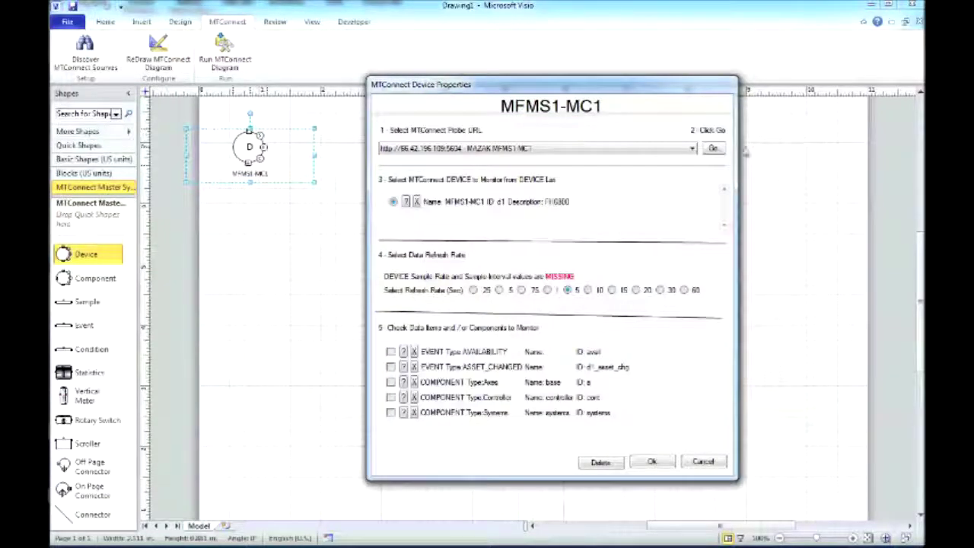
- Set the device's data refresh rate to 1 second and include the AVAILABILITY event and Axes component for monitoring
click(547, 290)
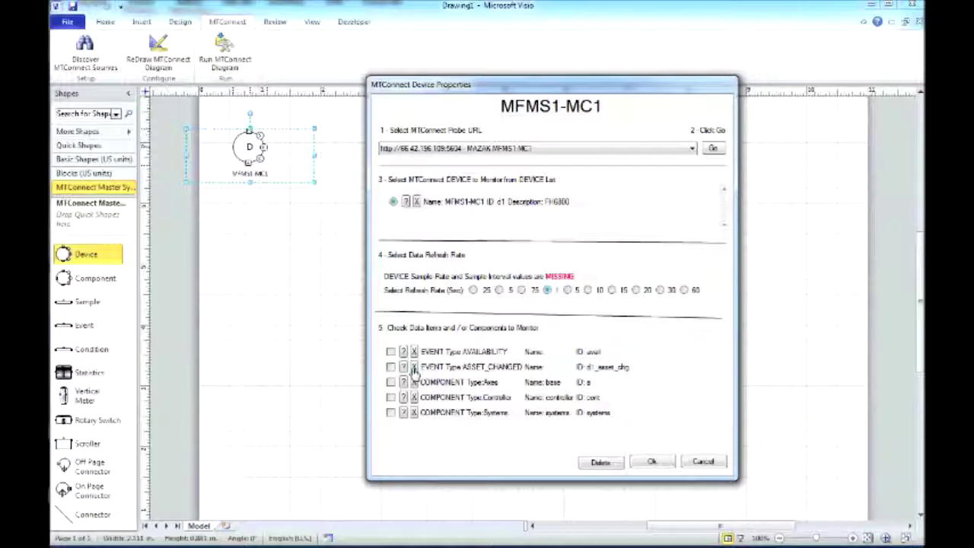
click(390, 352)
click(652, 464)
- Add a Component shape diagonally below the MFMS1-MC1 device and link the two with a connector
drag(78, 289, 312, 212)
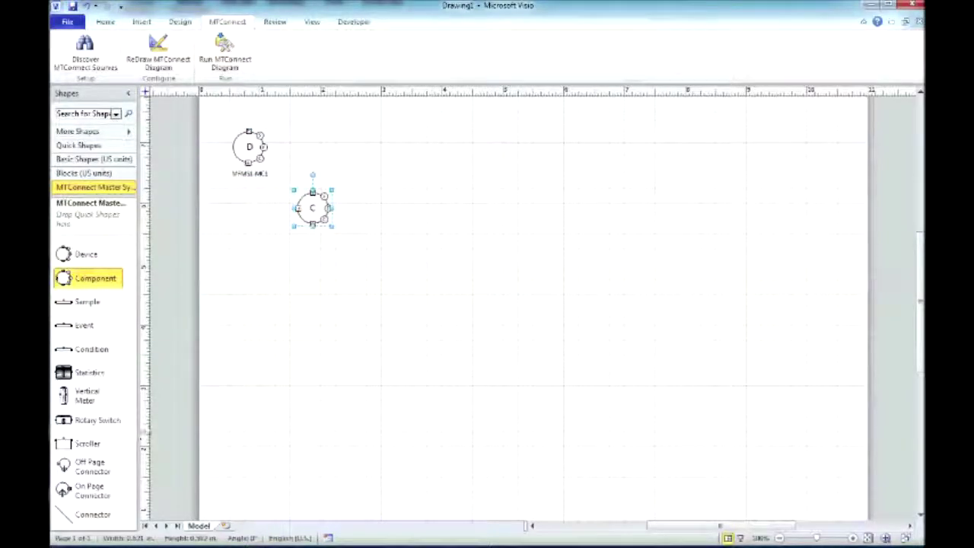
click(76, 514)
drag(133, 460, 278, 285)
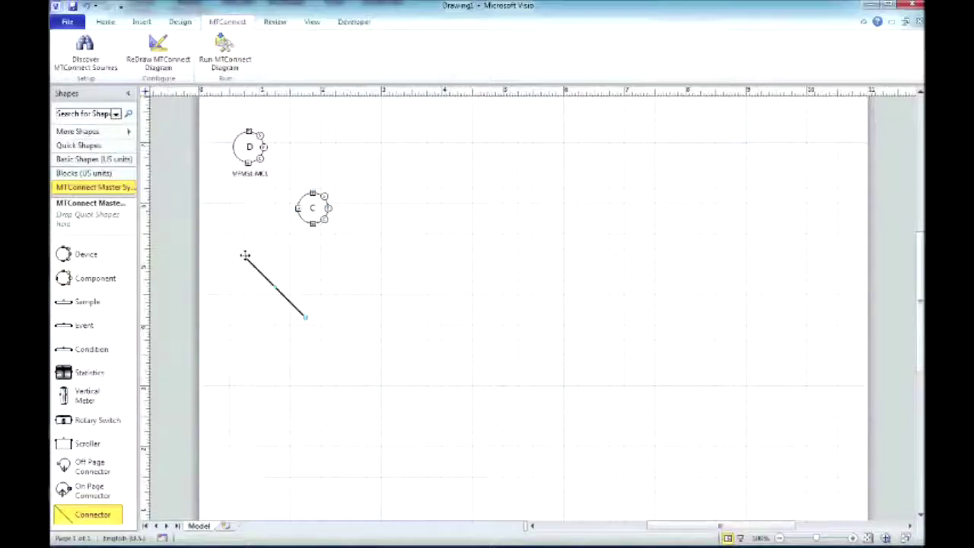
drag(245, 255, 248, 163)
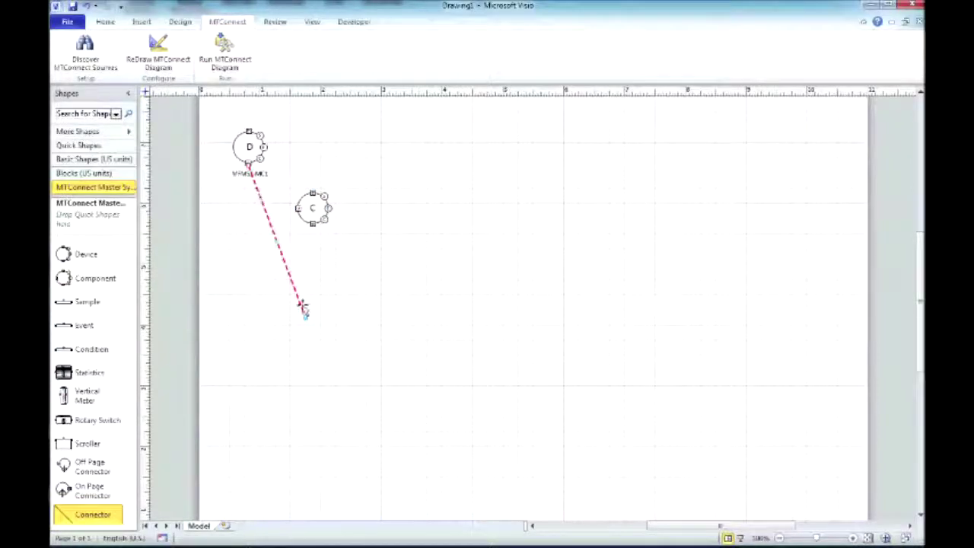
drag(297, 214, 298, 208)
- Assign the Axes (base) component to the new shape and monitor its linear X, Y and Z components
double_click(312, 214)
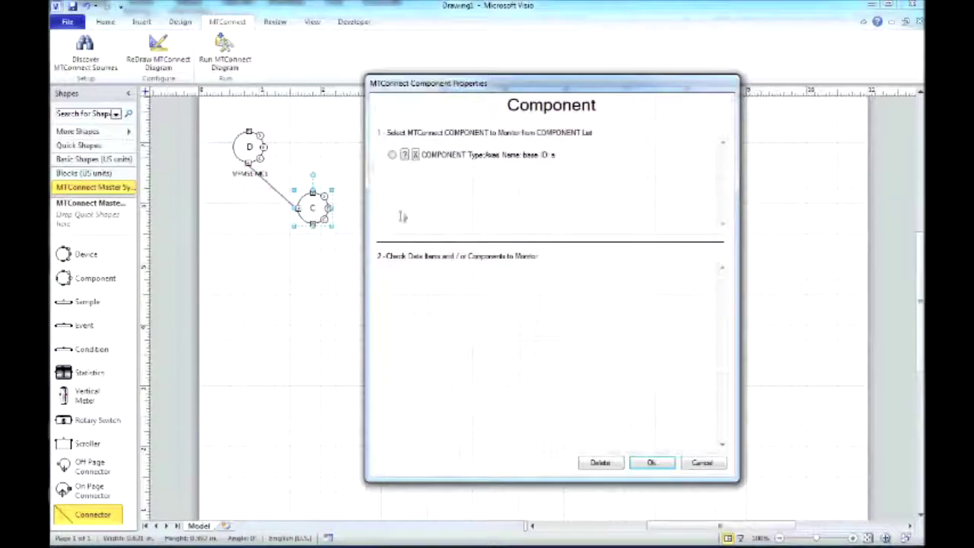
click(393, 156)
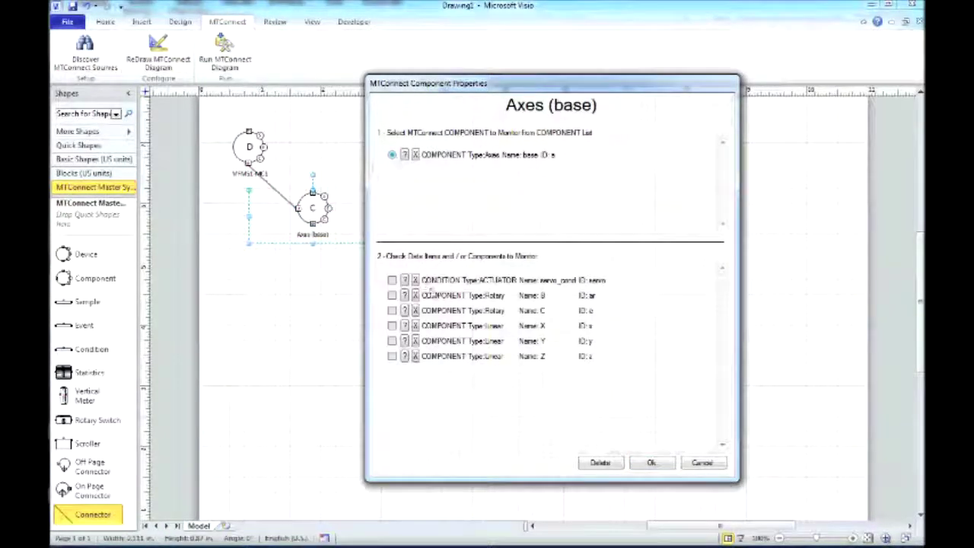
click(392, 326)
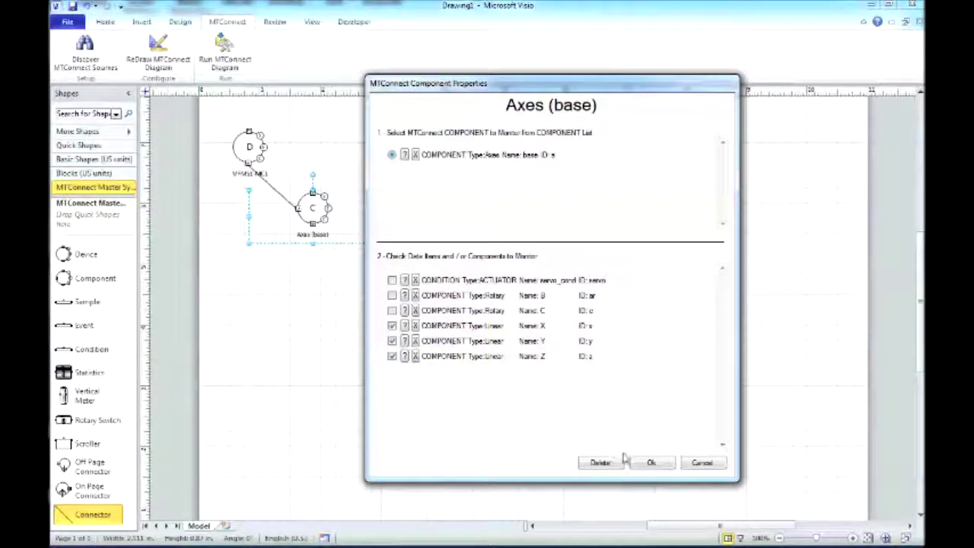
click(645, 462)
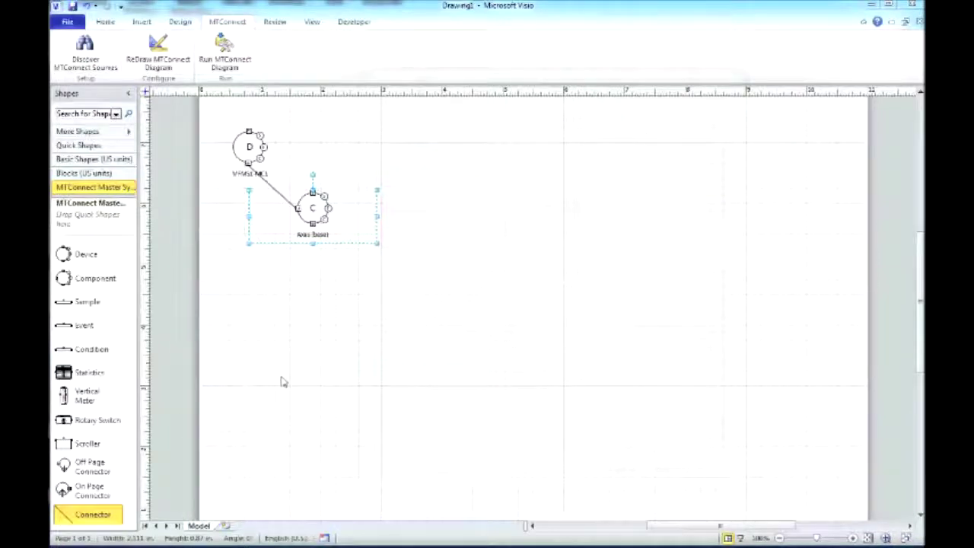
- Add a second Component shape diagonally below Axes (base) and link it to Axes (base) with a connector
drag(91, 278, 375, 277)
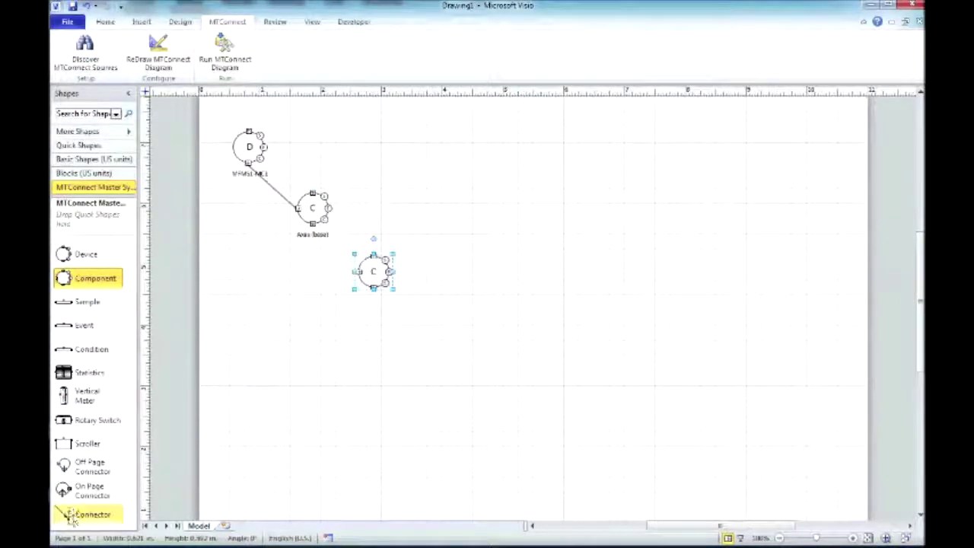
drag(163, 461, 304, 338)
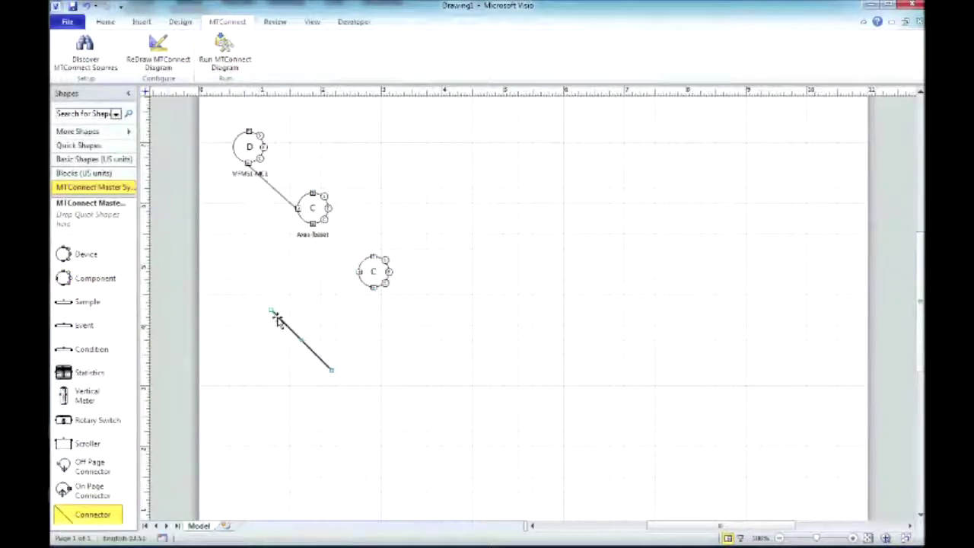
drag(272, 310, 312, 224)
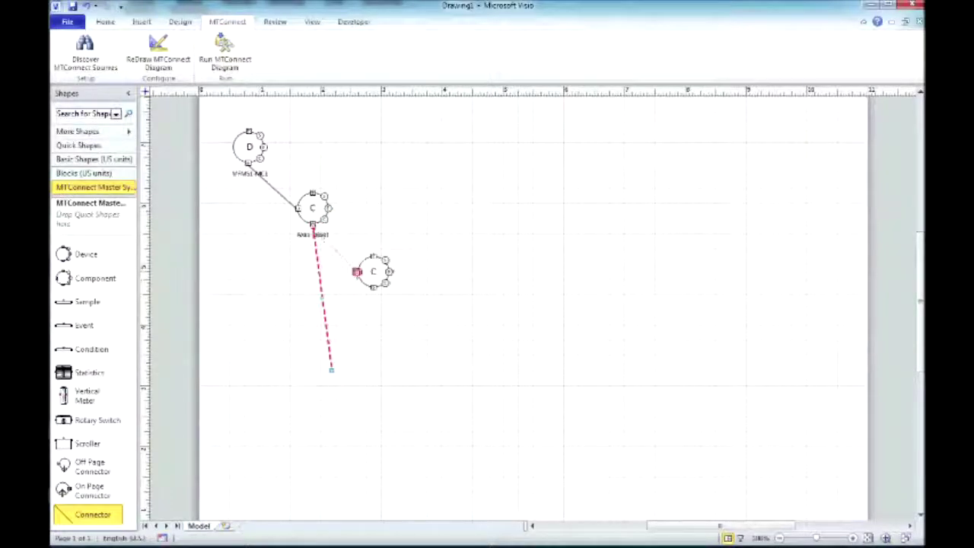
drag(356, 272, 359, 272)
- Assign the Linear X component to the second Component shape with its LOAD sample monitored, and review its properties
double_click(371, 274)
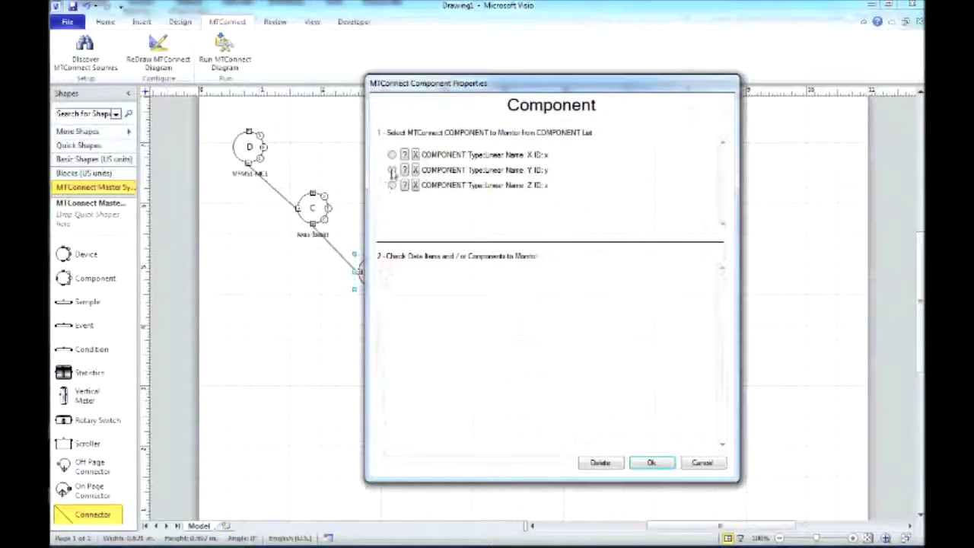
click(392, 155)
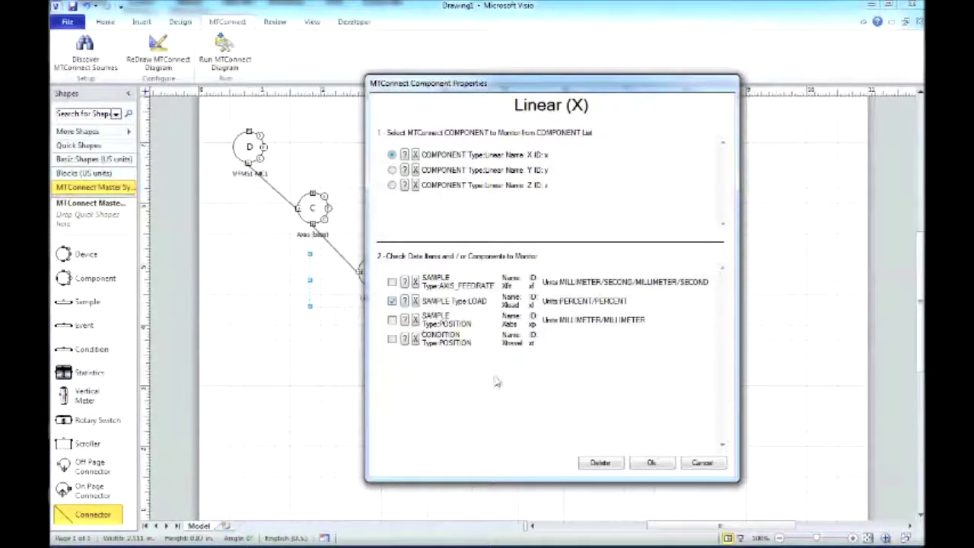
click(651, 464)
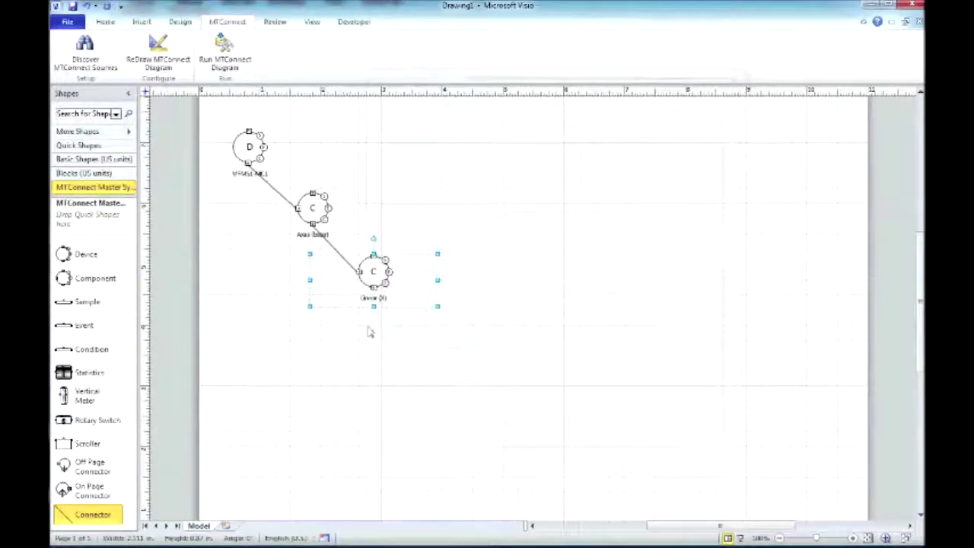
double_click(374, 280)
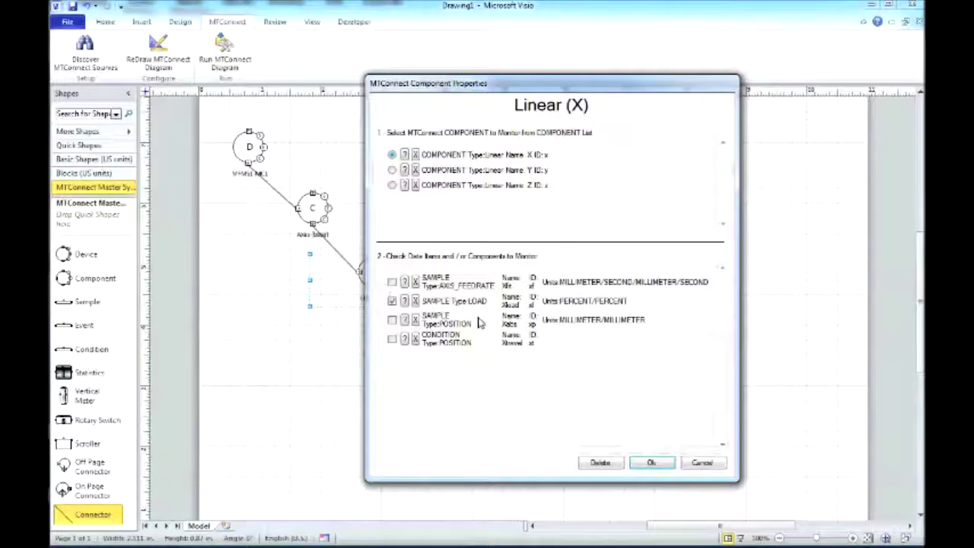
click(702, 462)
- Place a Sample shape beside the Linear (X) component and connect it to that component's sample point
drag(85, 302, 496, 267)
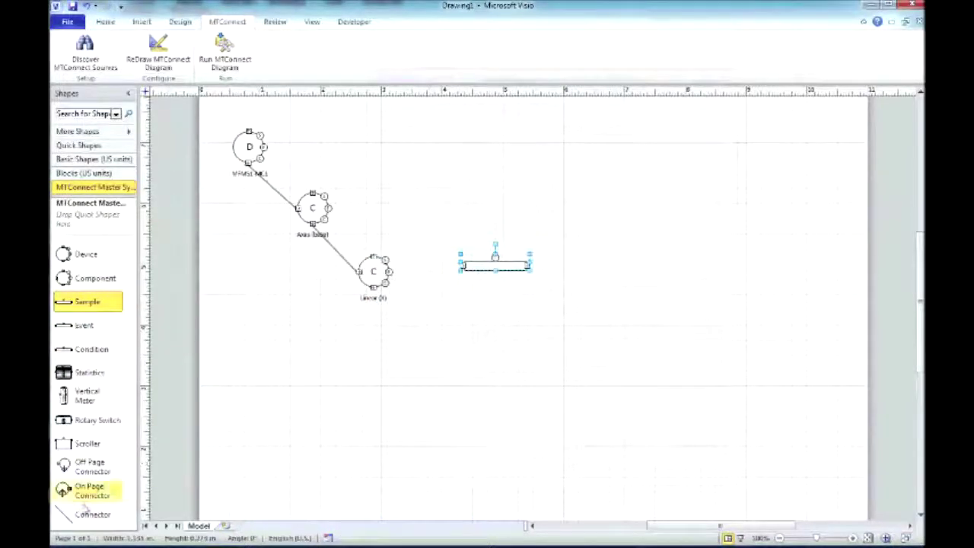
drag(81, 516, 387, 261)
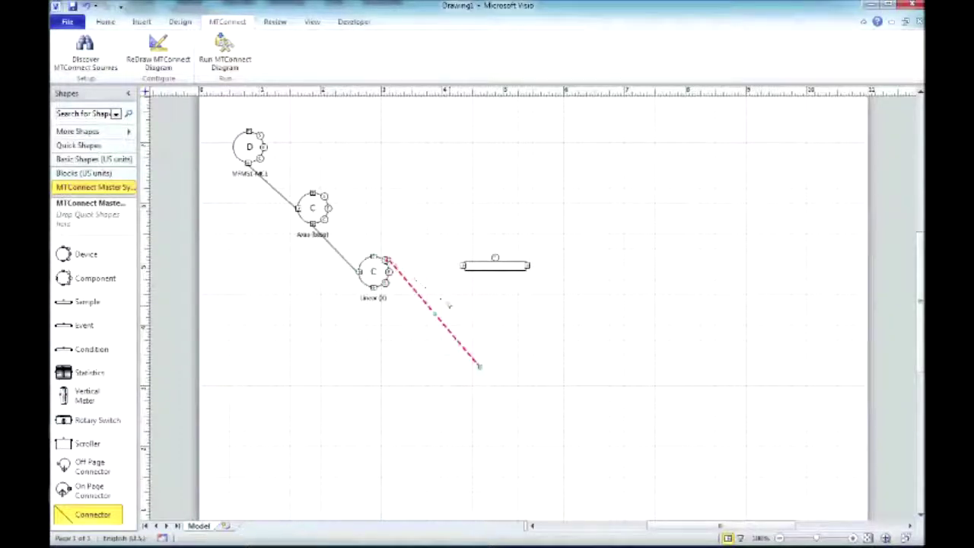
drag(458, 270, 462, 266)
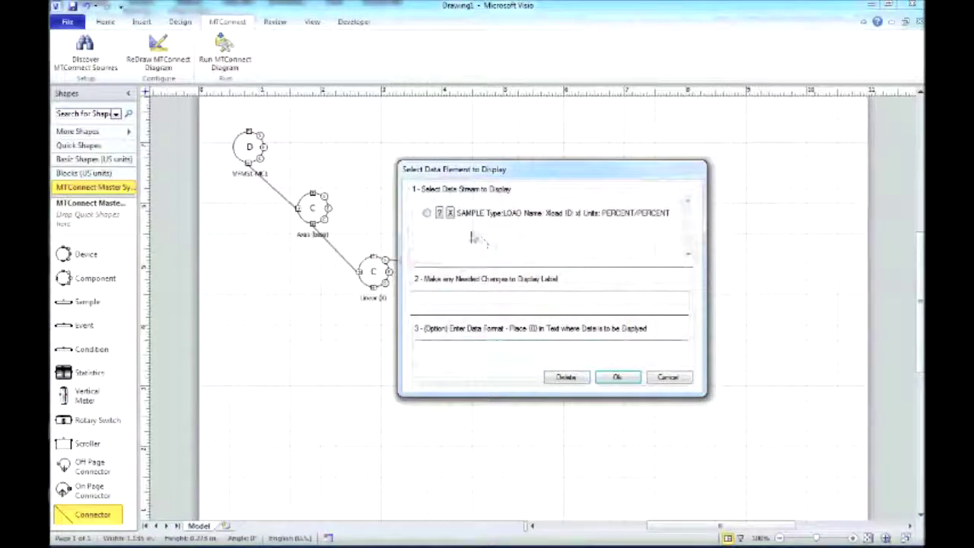
- Set the Sample shape to display the LOAD (Xload) data stream and run the MTConnect diagram
click(427, 214)
click(617, 376)
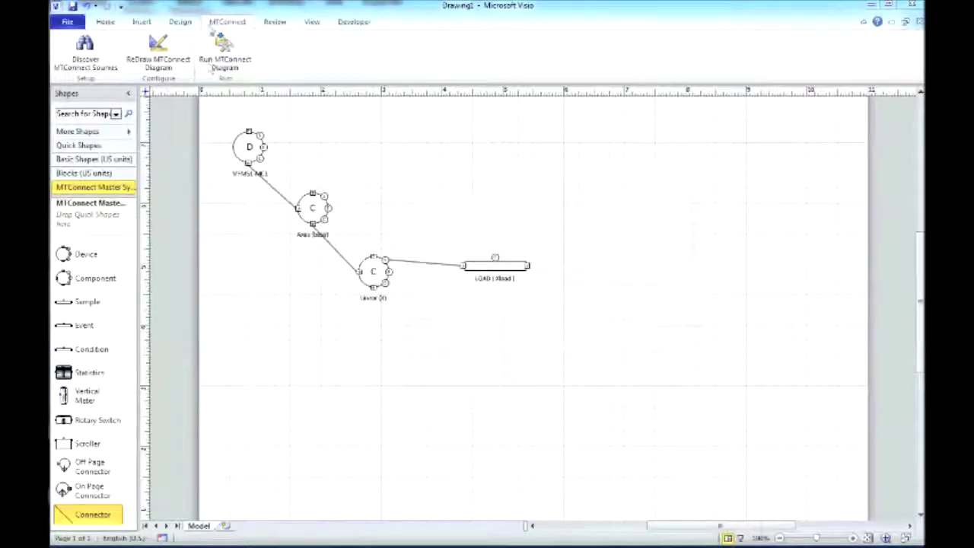
click(223, 61)
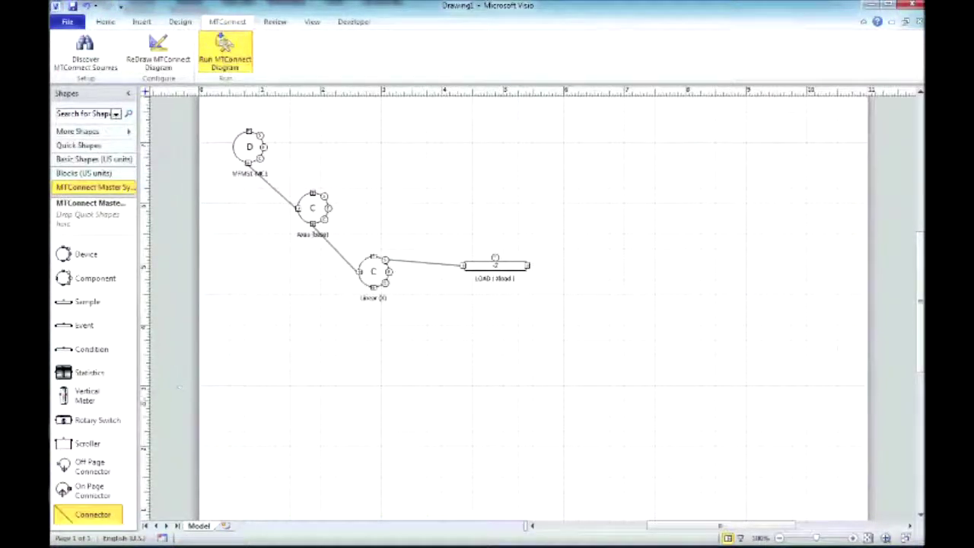
- Place a Vertical Meter below the LOAD sample and connect it to the Linear (X) component's sample point
drag(76, 396, 494, 344)
drag(92, 514, 388, 261)
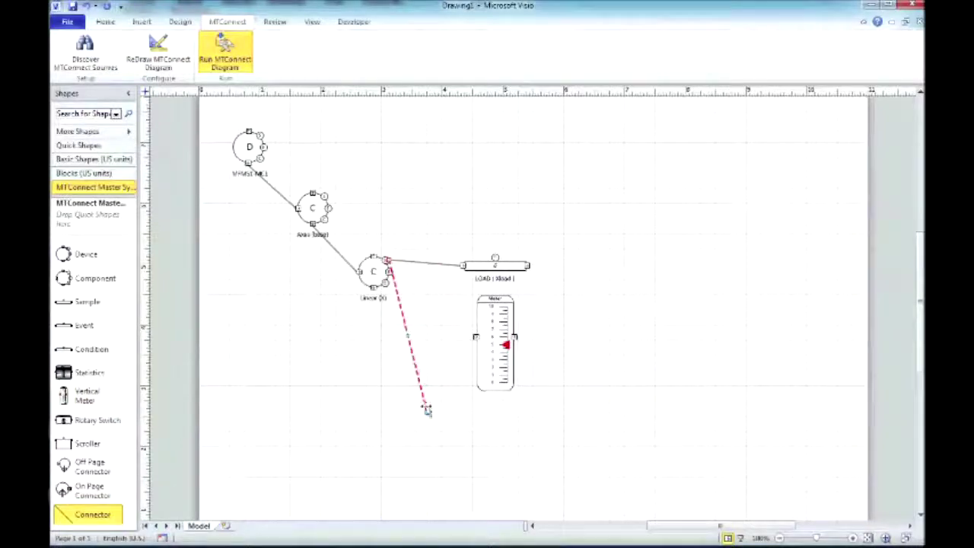
drag(427, 414, 474, 336)
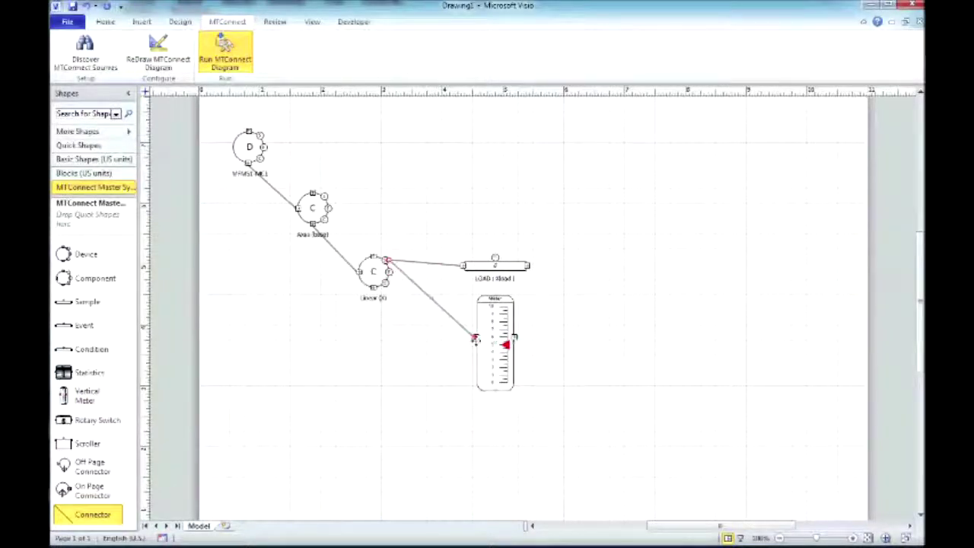
- Set the vertical meter to display the LOAD (Xload) data stream
double_click(495, 348)
click(422, 233)
click(605, 356)
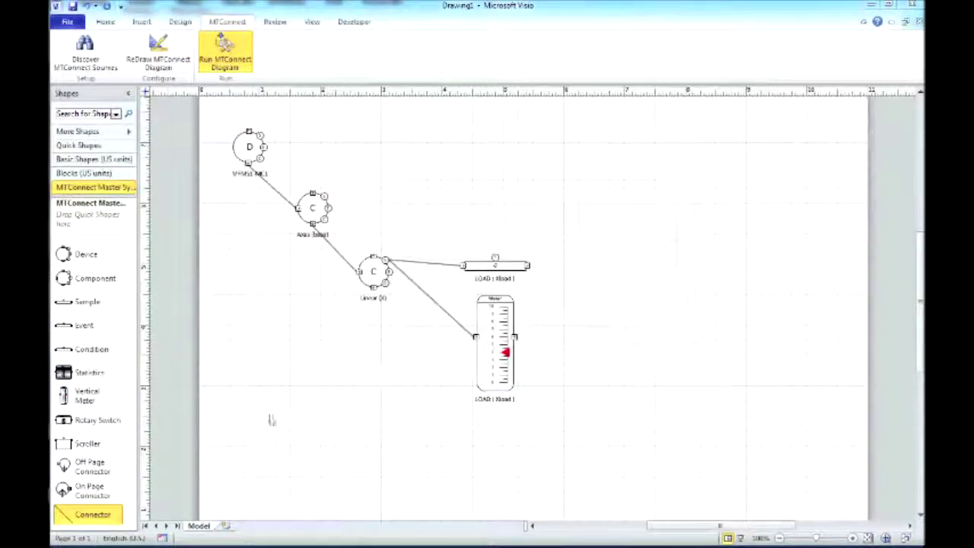
- Place a Statistics shape beyond the LOAD sample and connect it to the Linear (X) component's sample point
drag(90, 375, 606, 296)
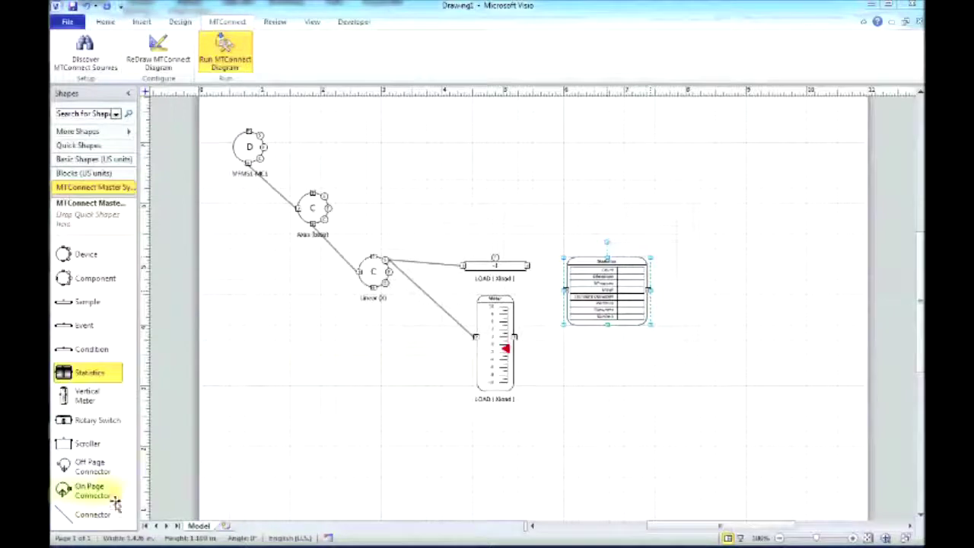
click(90, 514)
drag(328, 419, 389, 402)
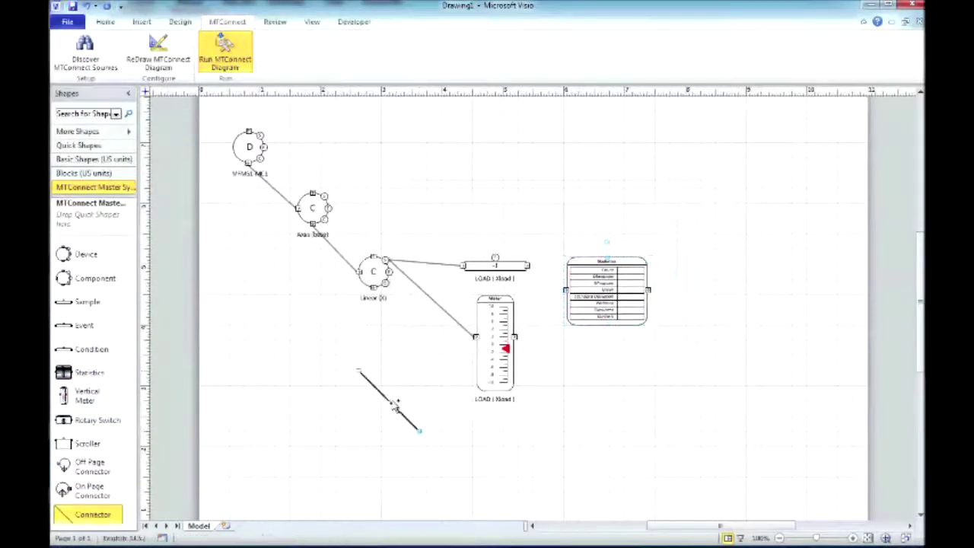
drag(355, 371, 388, 260)
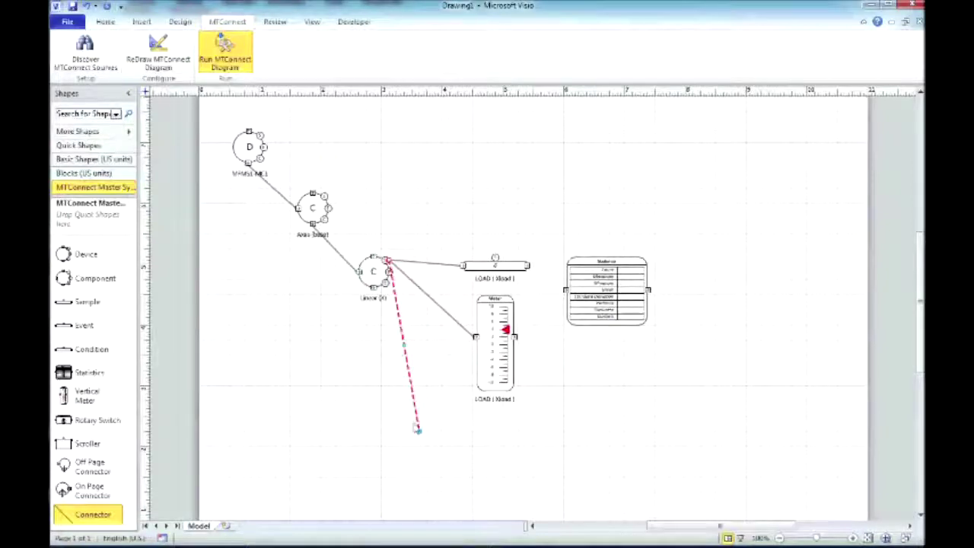
drag(417, 431, 563, 289)
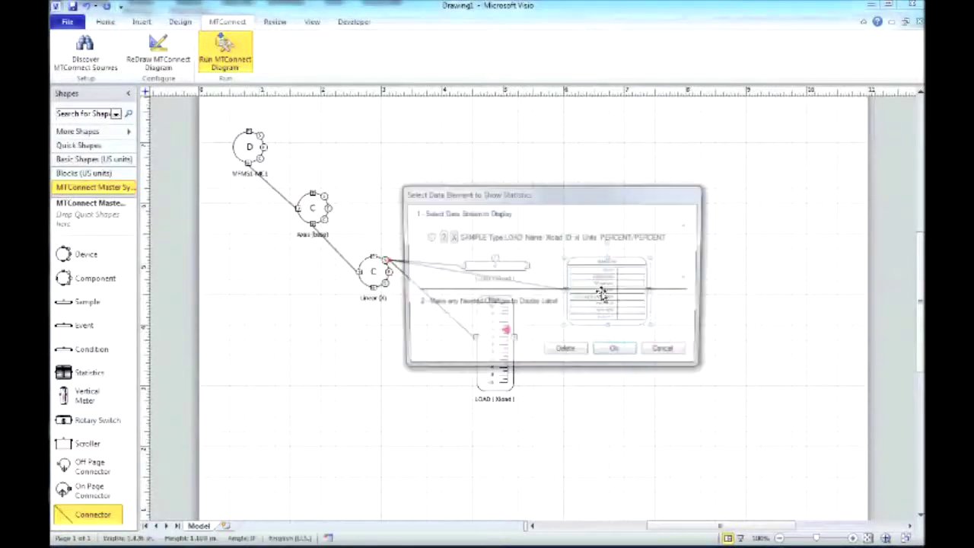
- Set the Statistics shape to show statistics for the LOAD (Xload) data stream
click(427, 237)
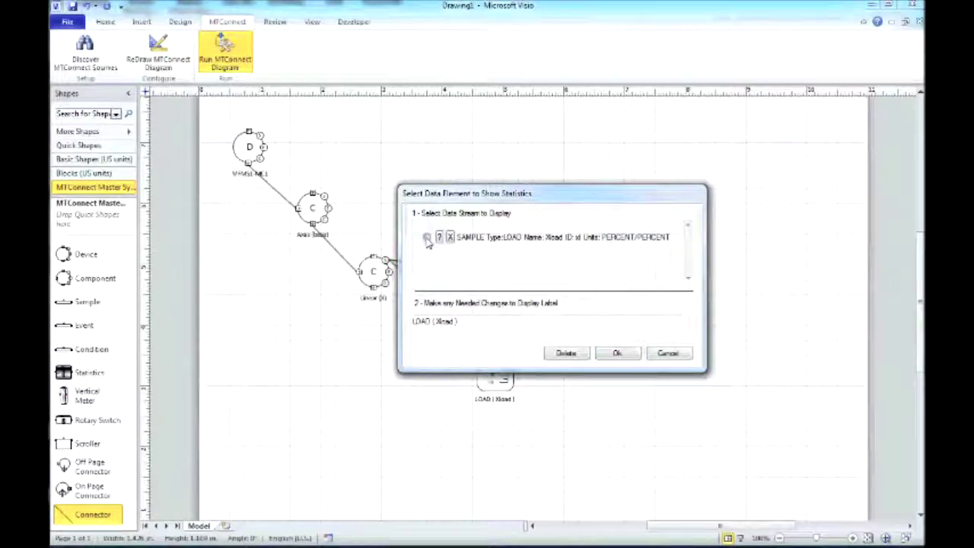
click(617, 353)
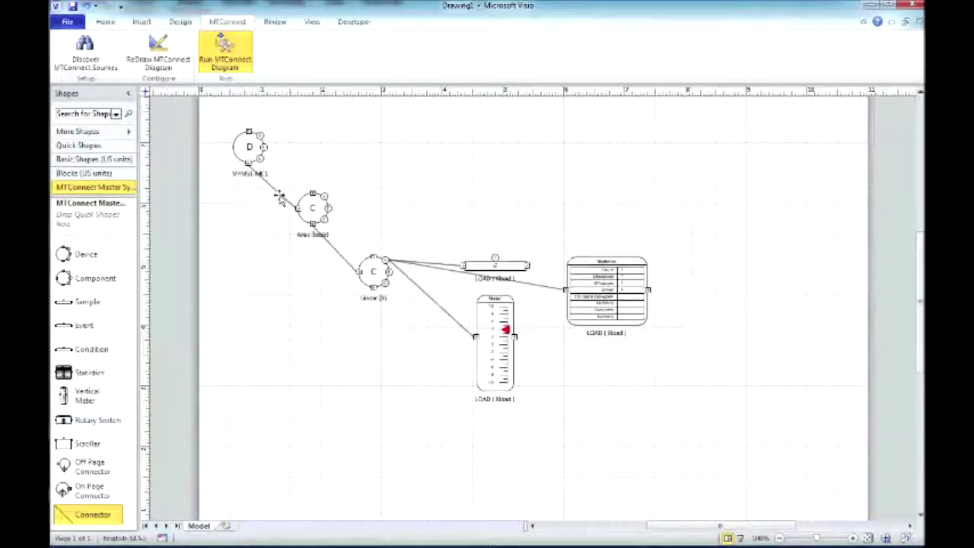
- Change the connectors linking the device, the Axes and Linear (X) components, and the LOAD shapes to right-angle connectors
right_click(279, 196)
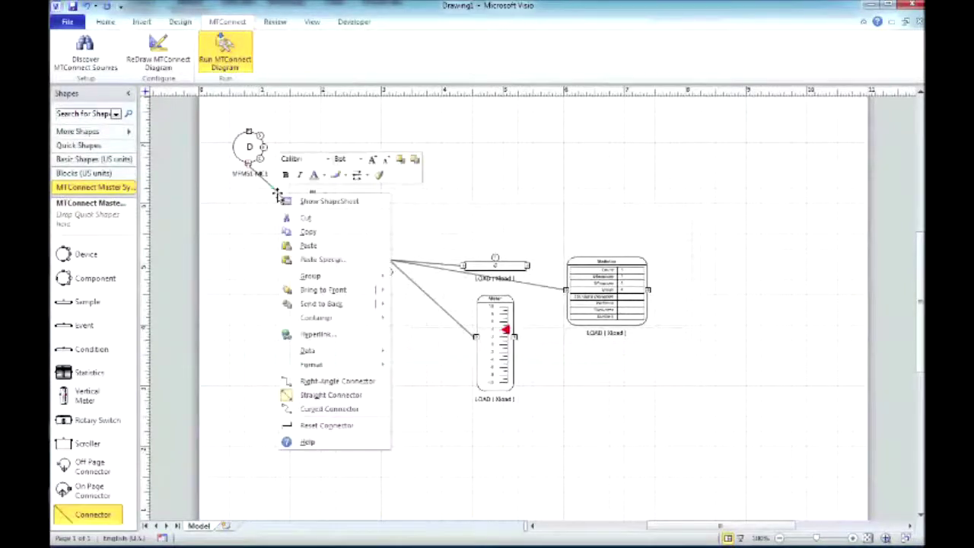
click(327, 381)
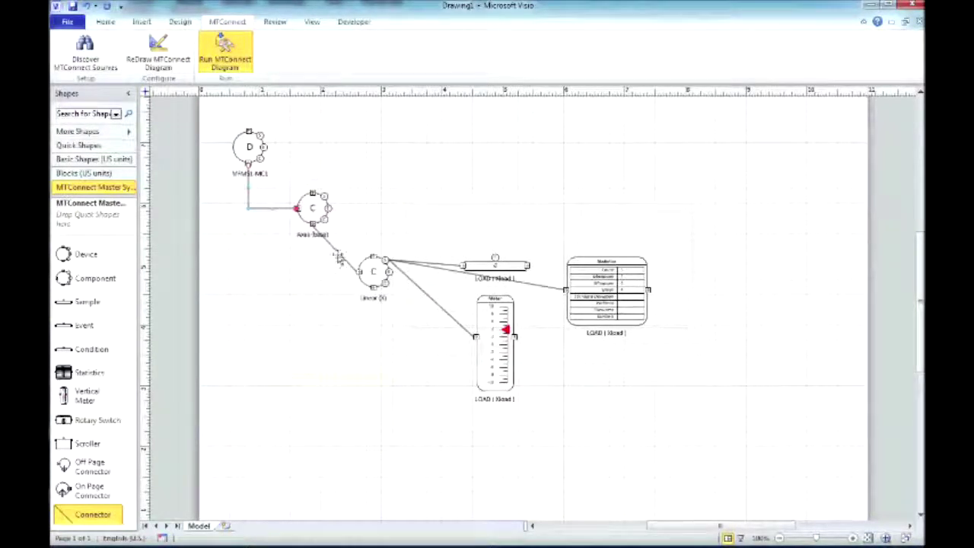
right_click(339, 257)
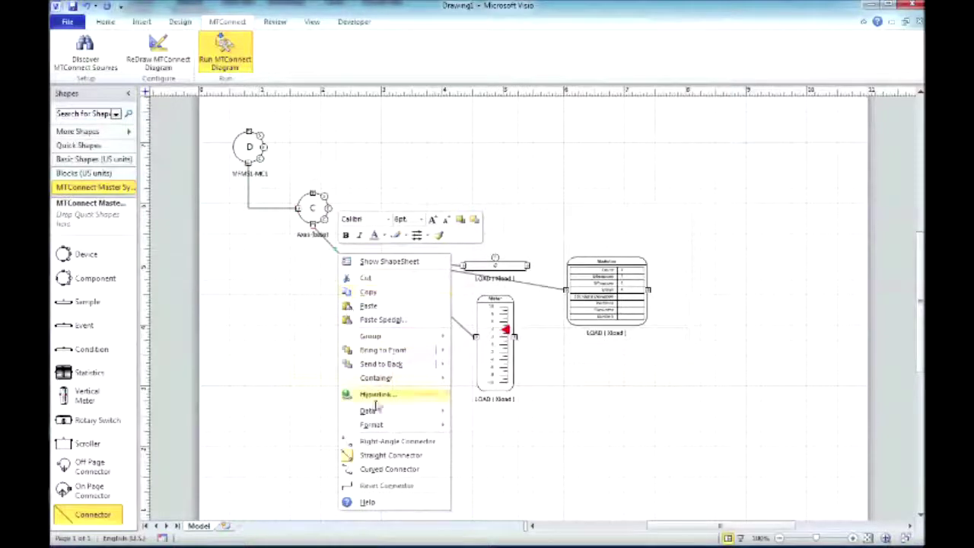
click(388, 441)
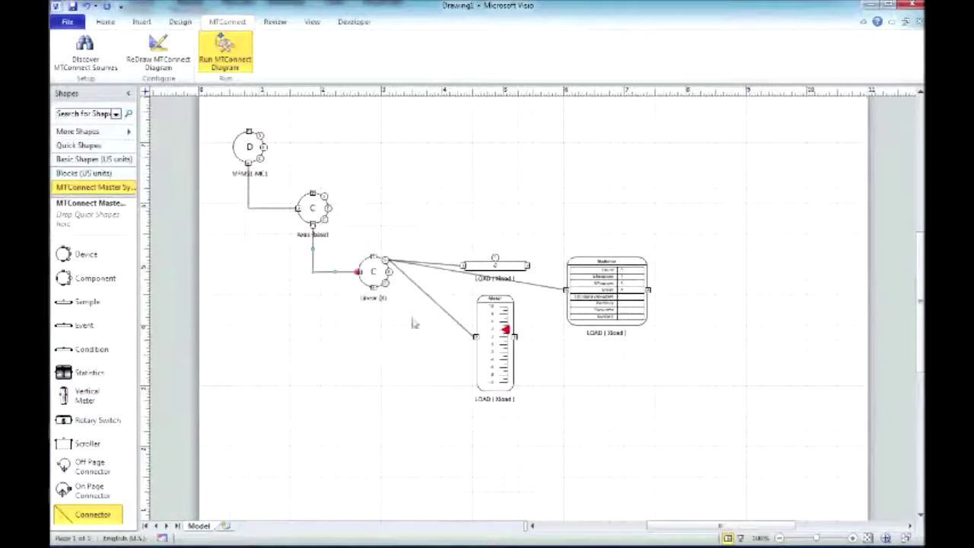
right_click(435, 304)
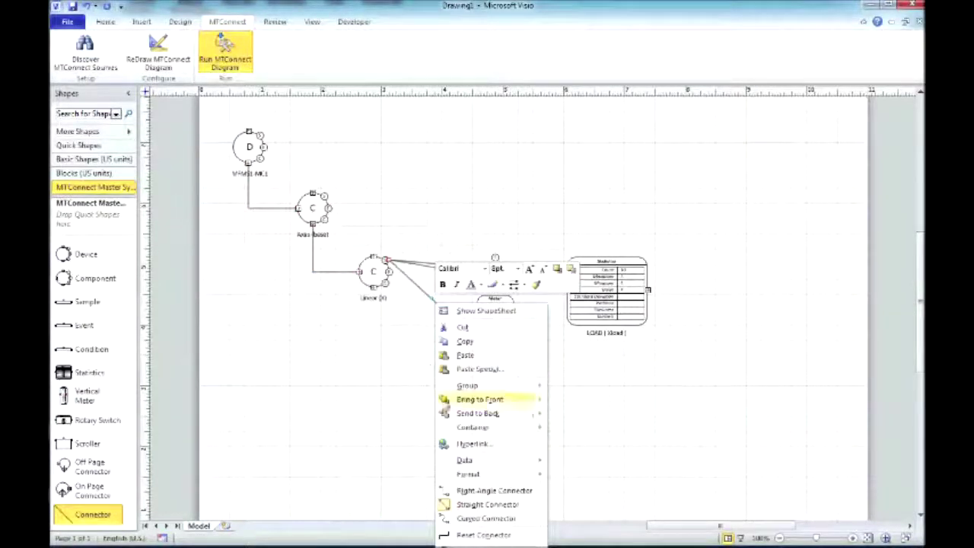
click(478, 492)
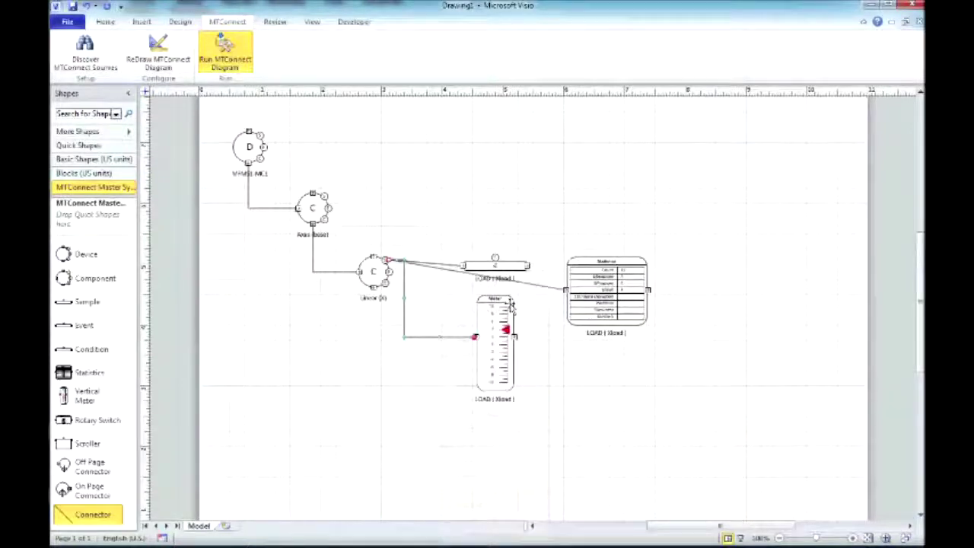
right_click(536, 288)
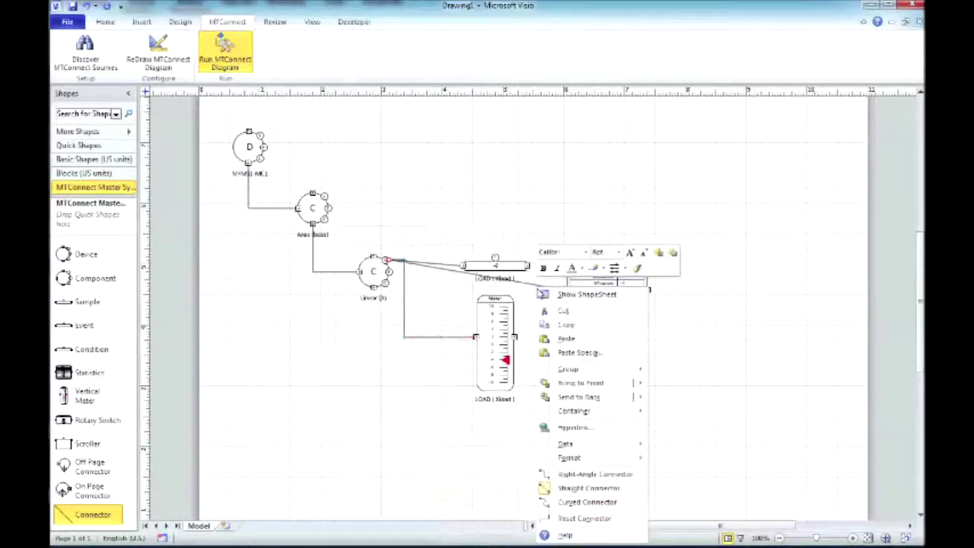
click(570, 478)
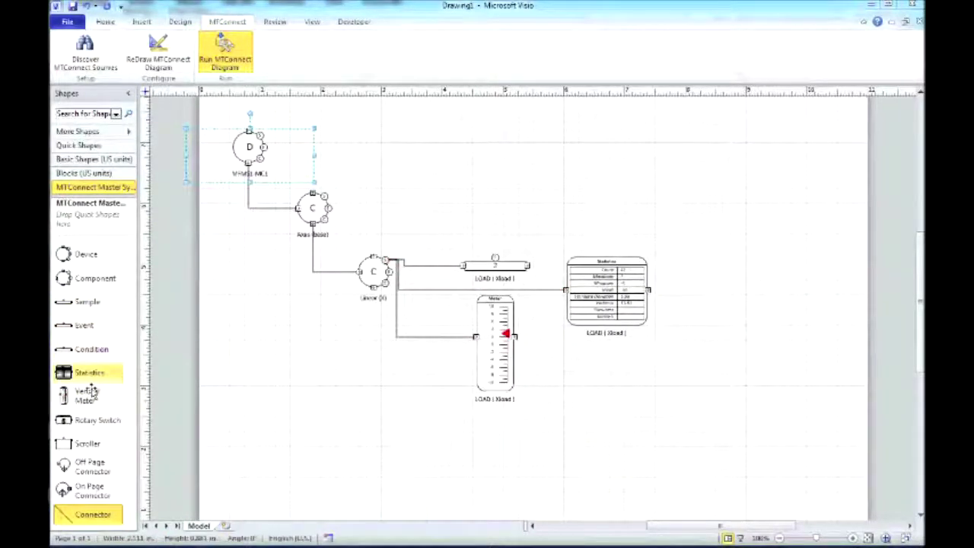
- Place a Rotary Switch beside the MFMS1-MC1 device and connect it to the device's event point
drag(87, 424, 395, 154)
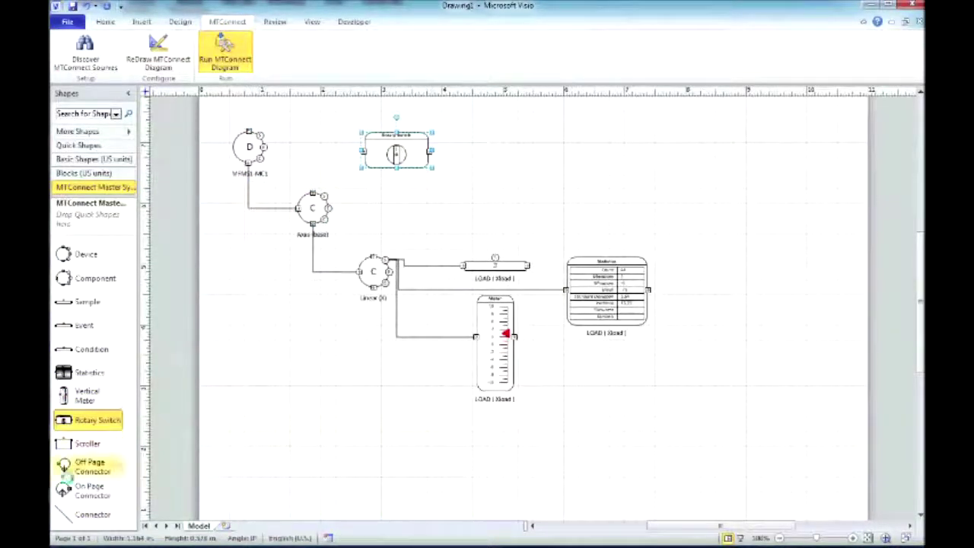
drag(70, 514, 379, 210)
drag(348, 180, 267, 140)
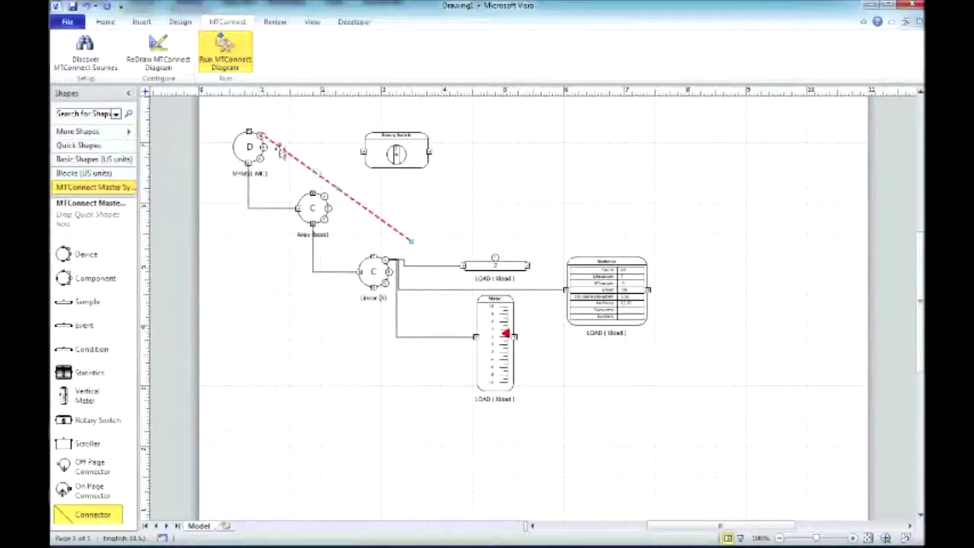
drag(408, 242, 362, 153)
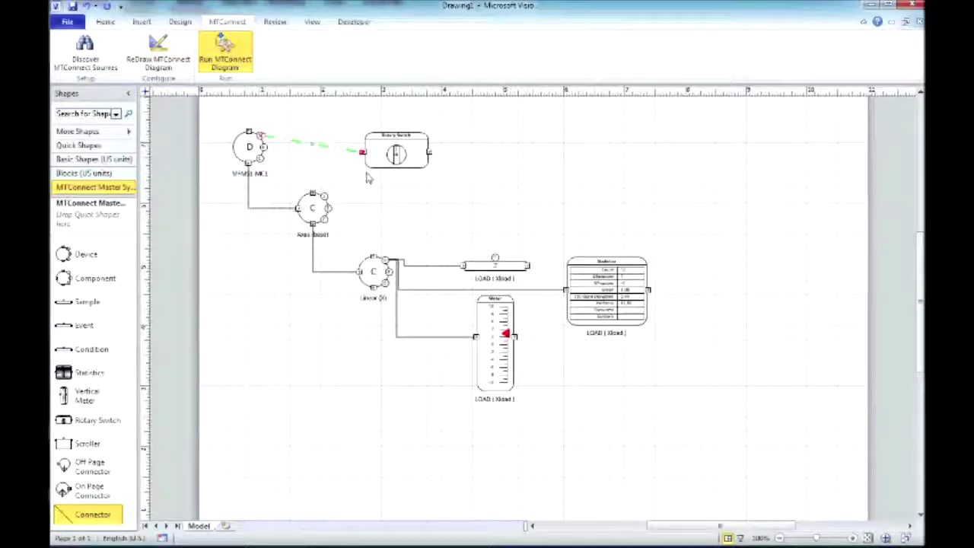
drag(262, 134, 263, 146)
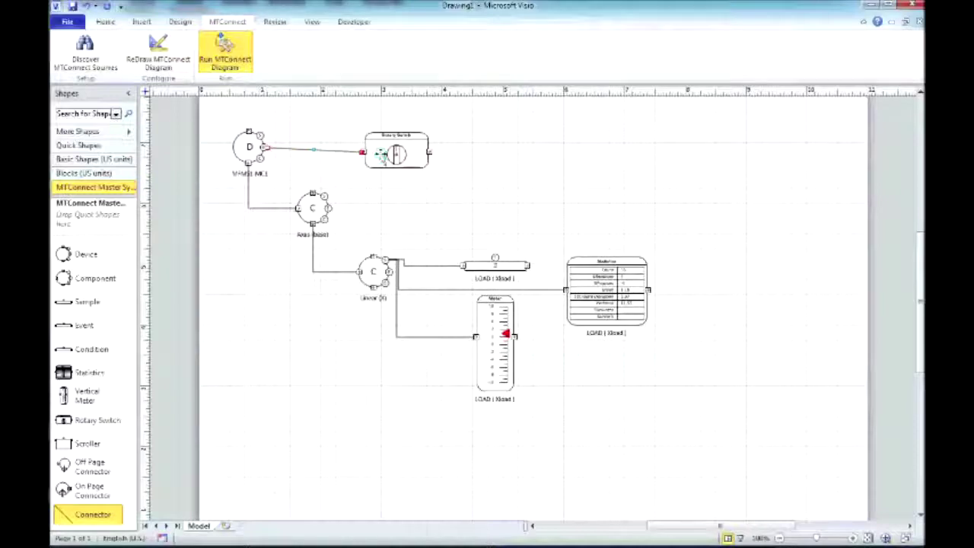
- Set the Rotary Switch to operate from the AVAILABILITY event data stream (ID avail)
right_click(381, 156)
click(371, 178)
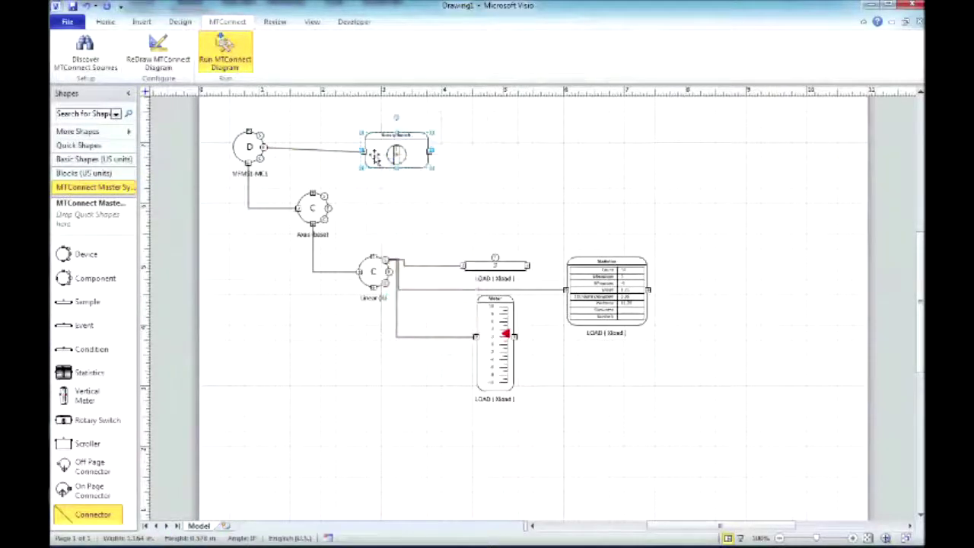
click(385, 183)
double_click(382, 157)
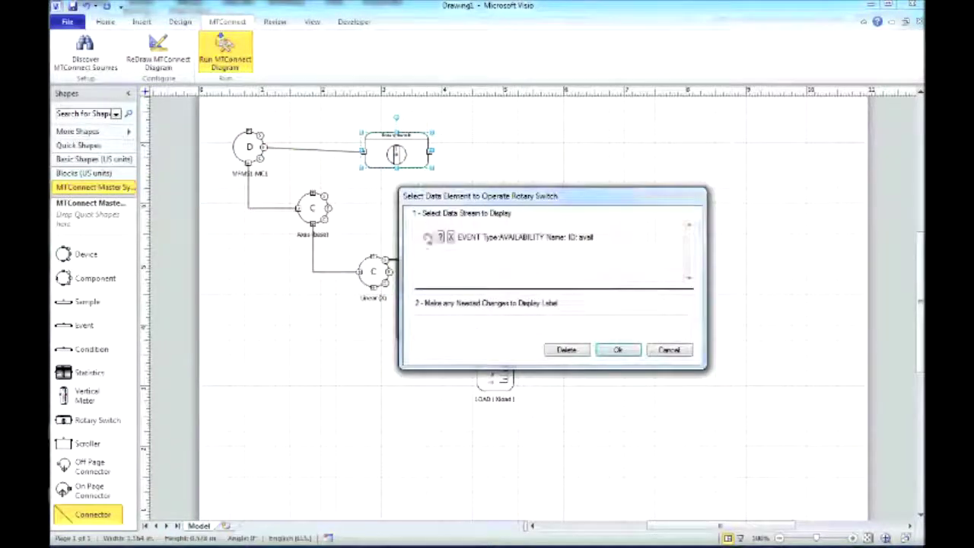
click(427, 237)
click(617, 349)
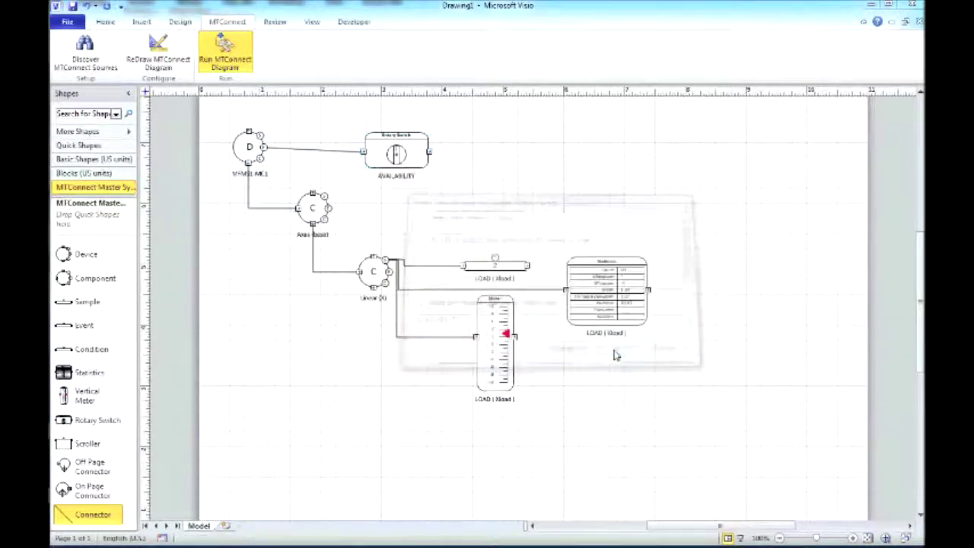